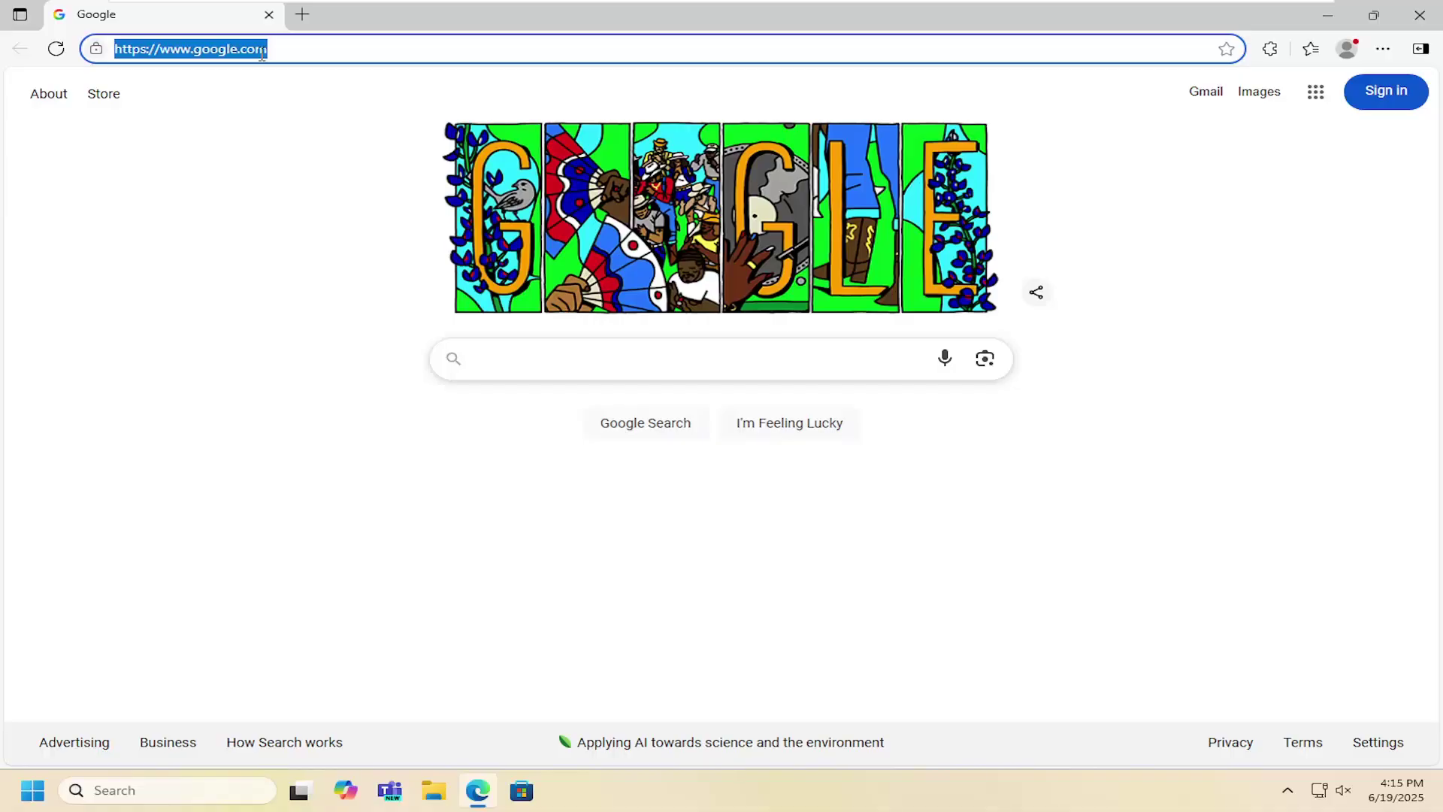
pyautogui.write('canon pixm')
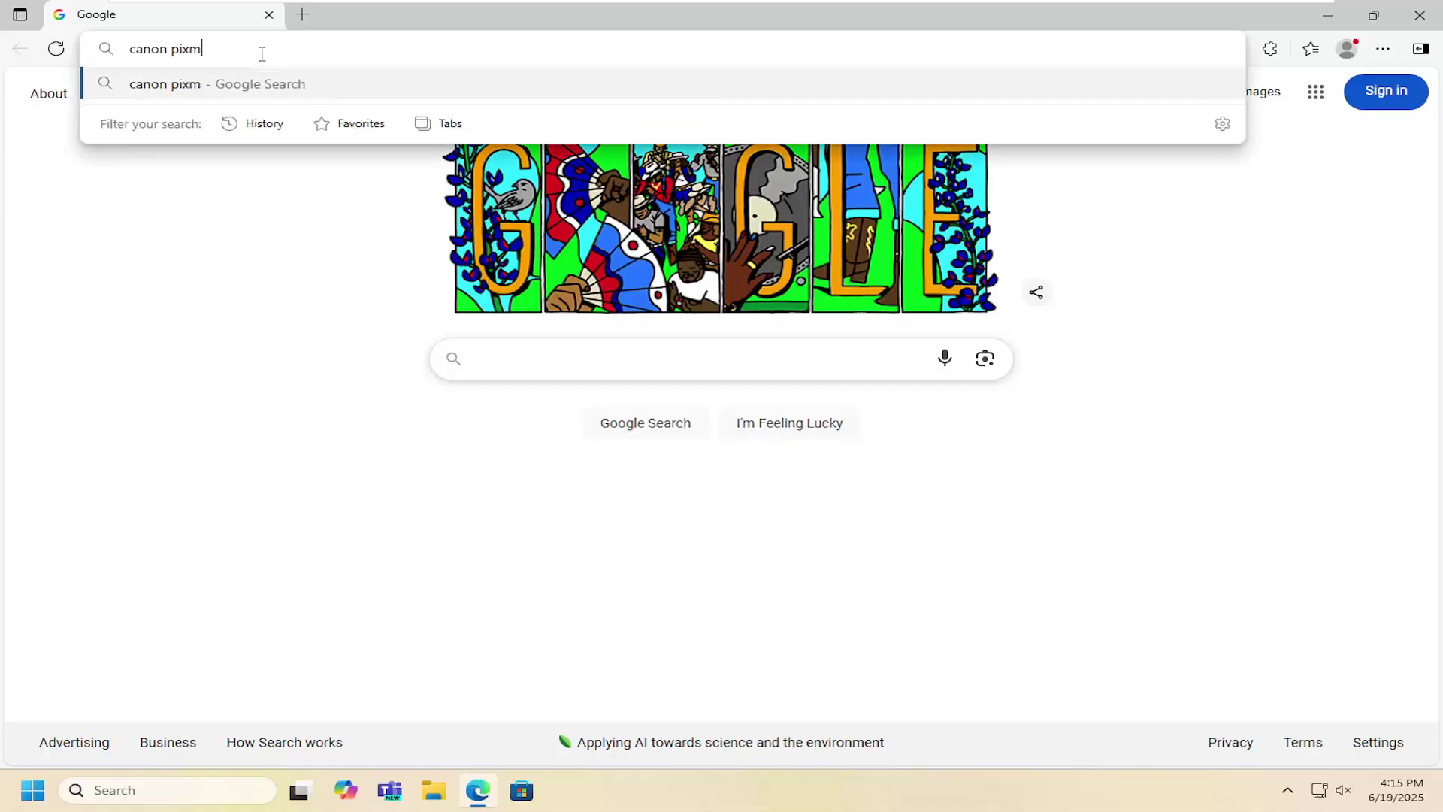
pyautogui.write('a mp2')
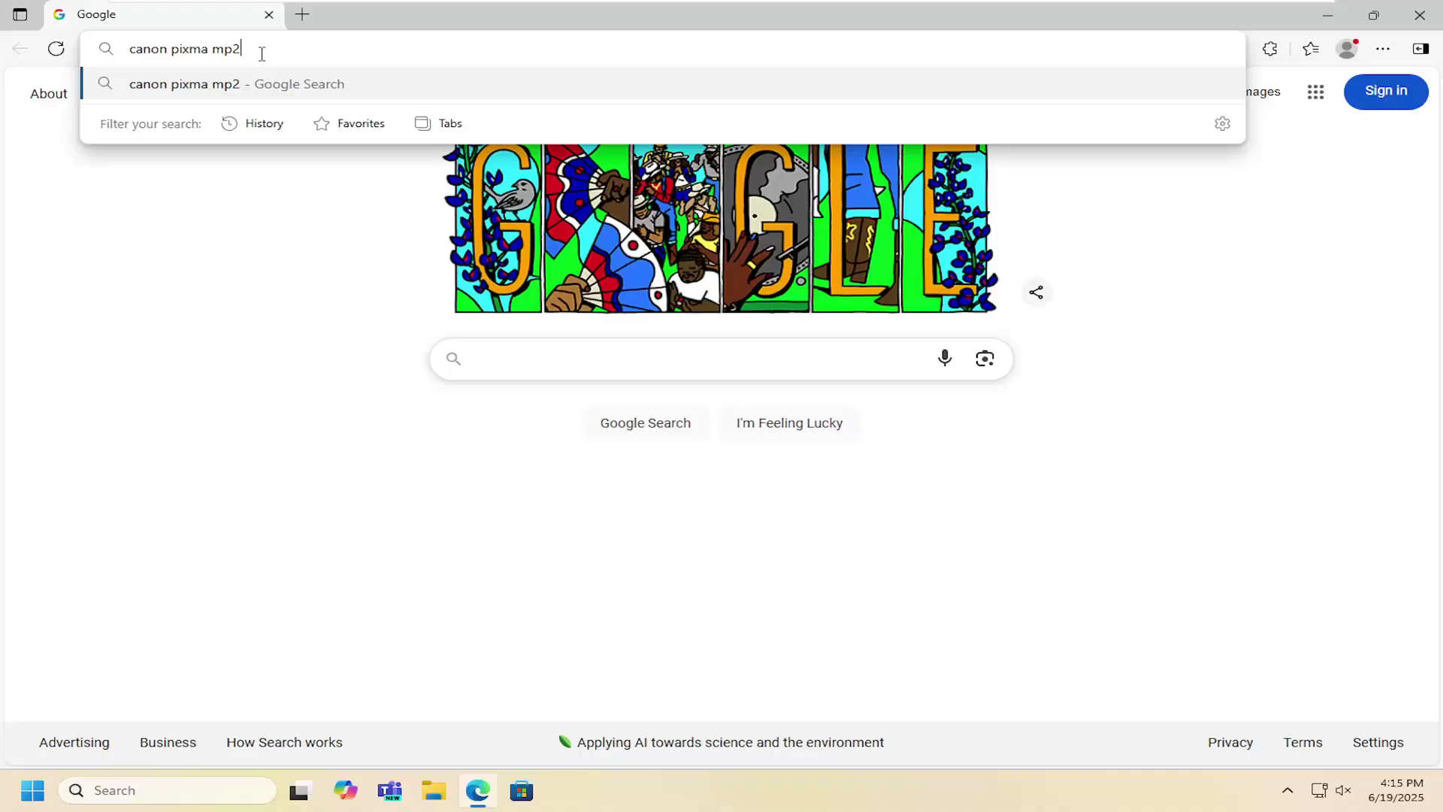
pyautogui.write('80 support')
# - Search Google for 'canon pixma mp280 support'
pyautogui.press('Return')
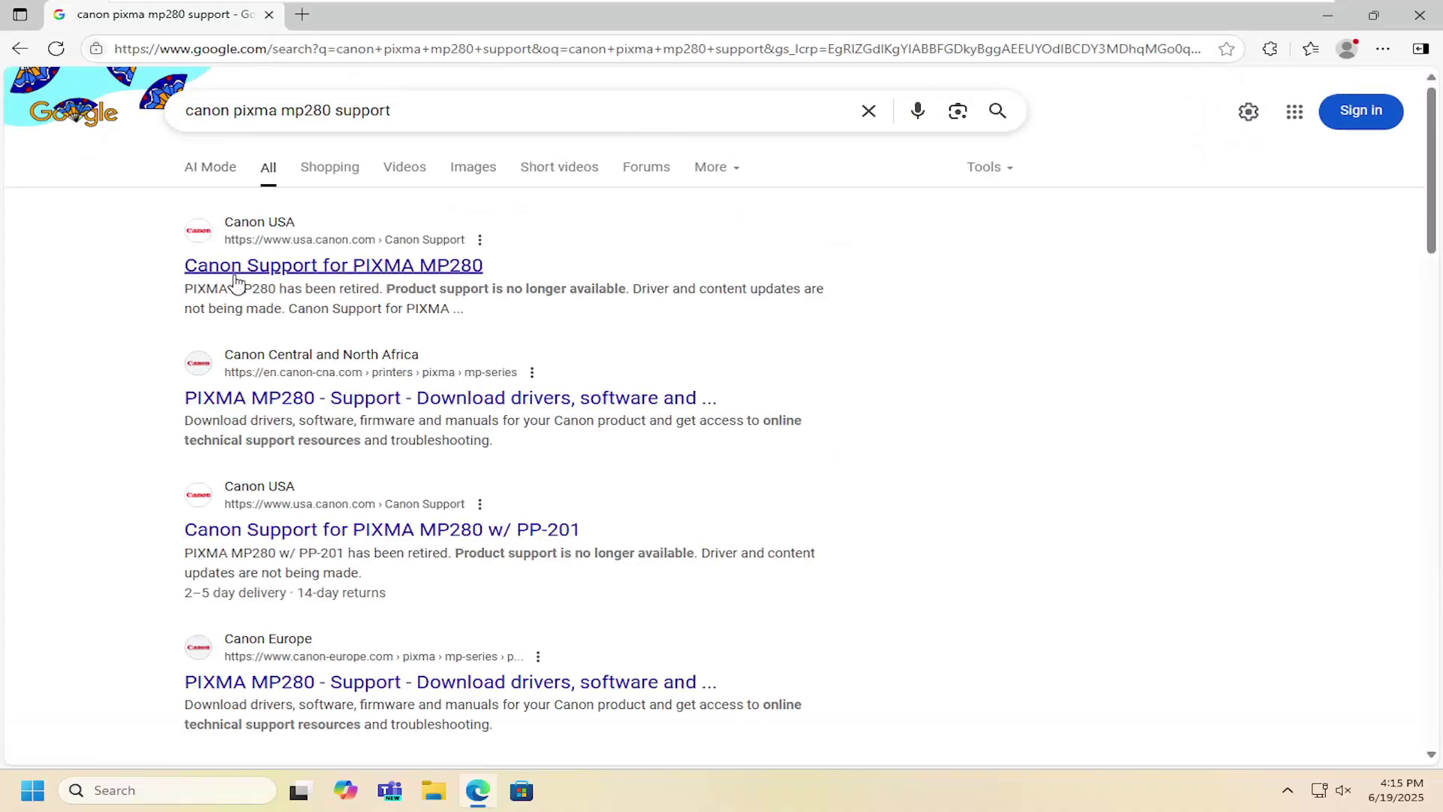
# - From Canon USA's PIXMA MP280 page, download MP280 series MP Driver Ver. 1.04 under Software & Drivers
pyautogui.click(446, 275)
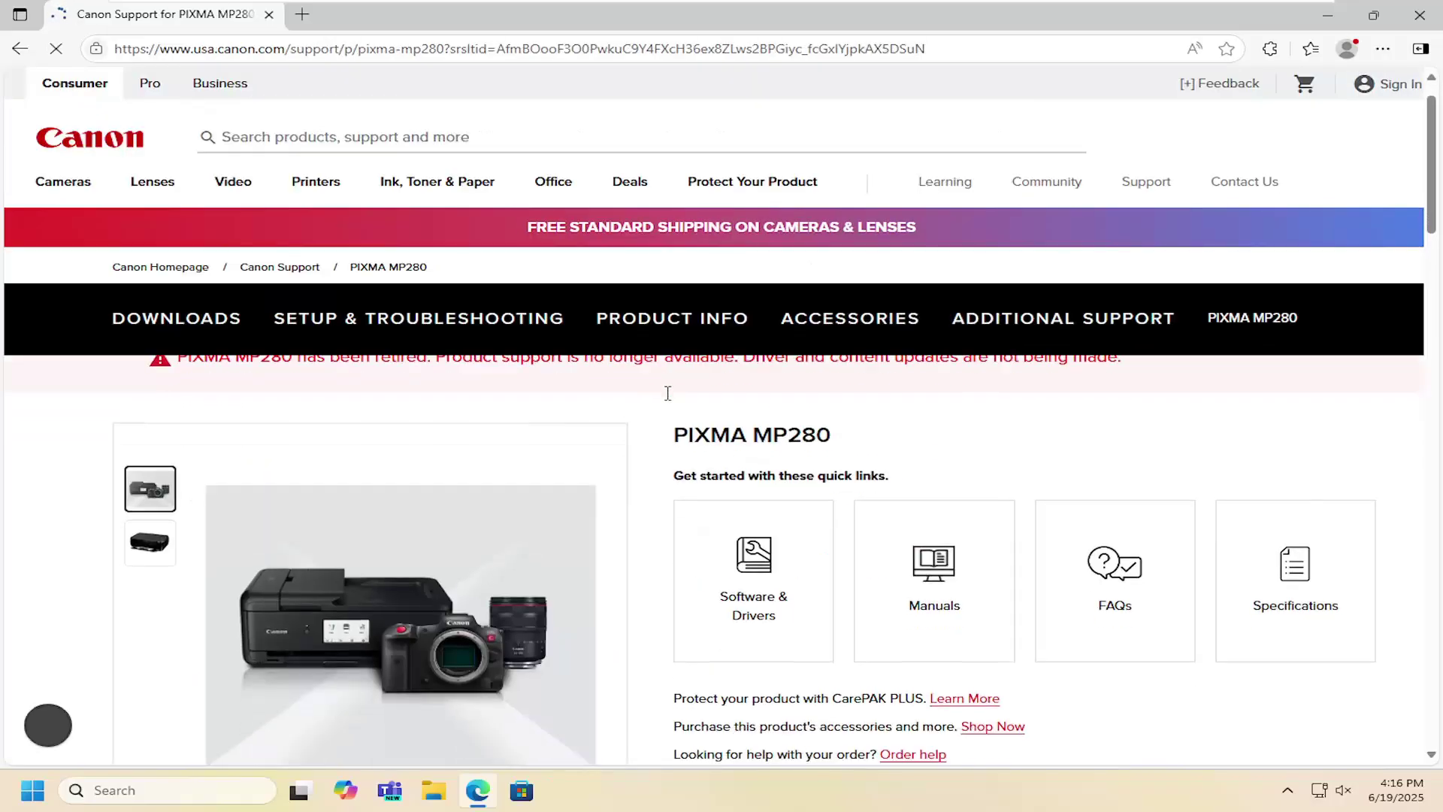
pyautogui.scroll(-2, 668, 395)
pyautogui.scroll(-5, 676, 399)
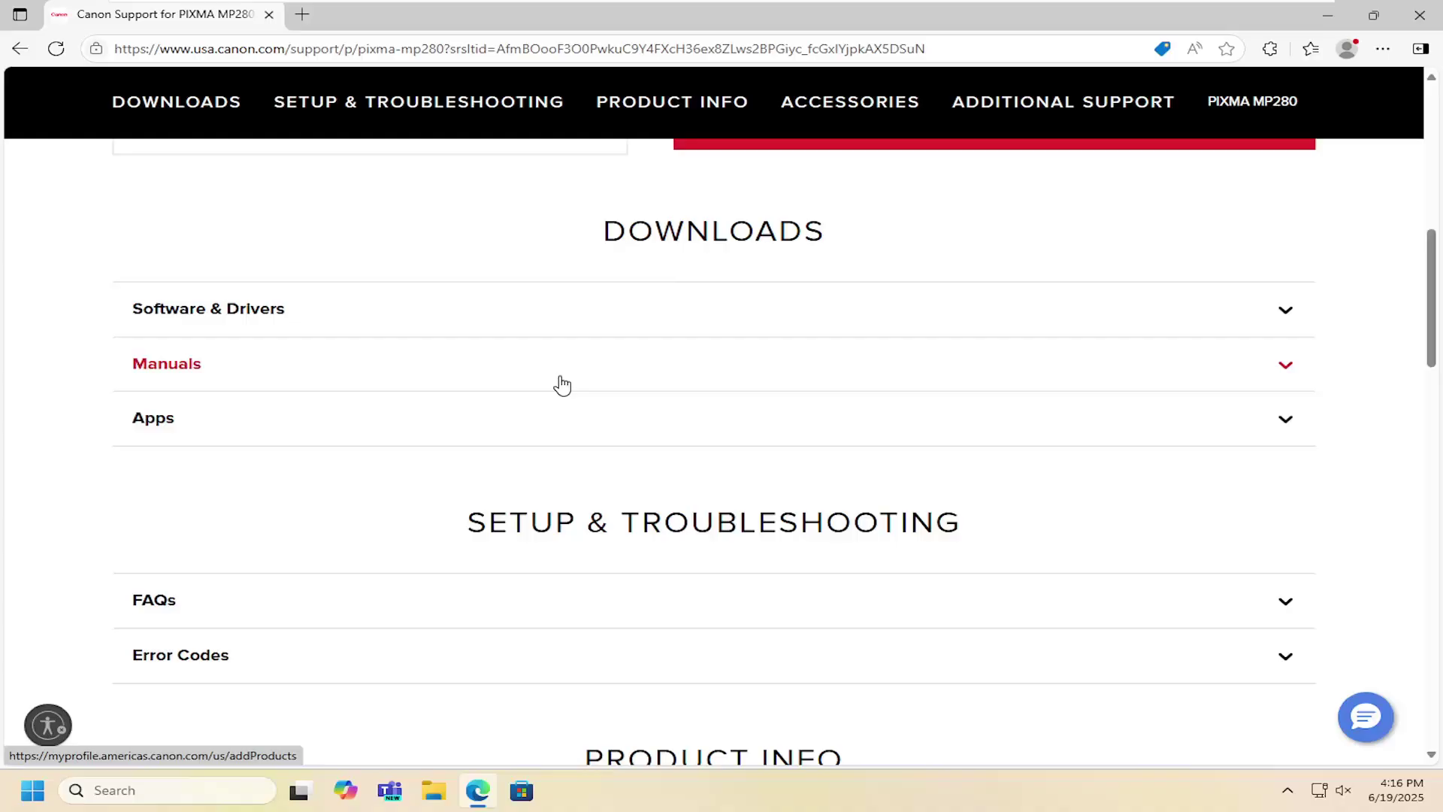
pyautogui.click(341, 326)
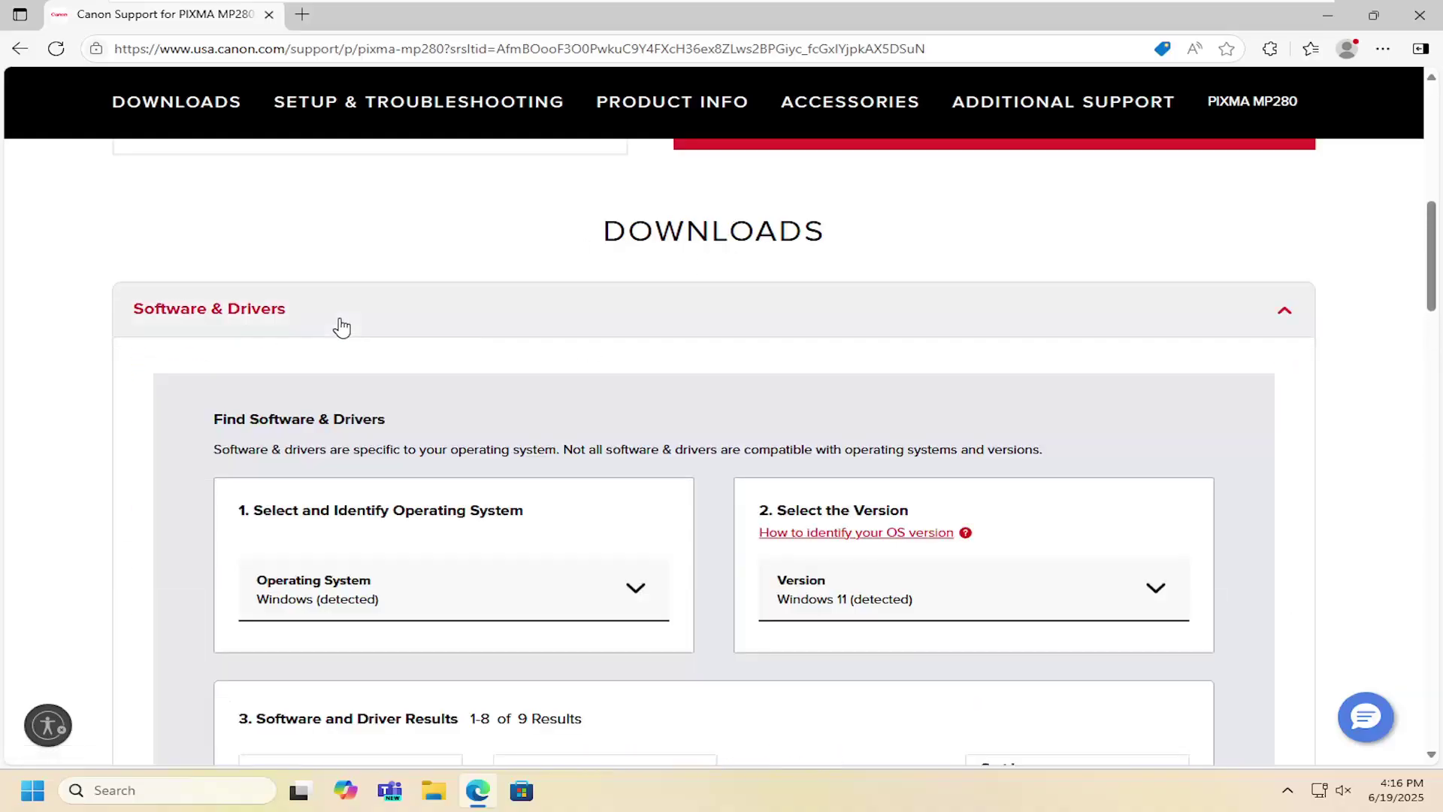
pyautogui.scroll(-3, 466, 384)
pyautogui.scroll(-2, 467, 384)
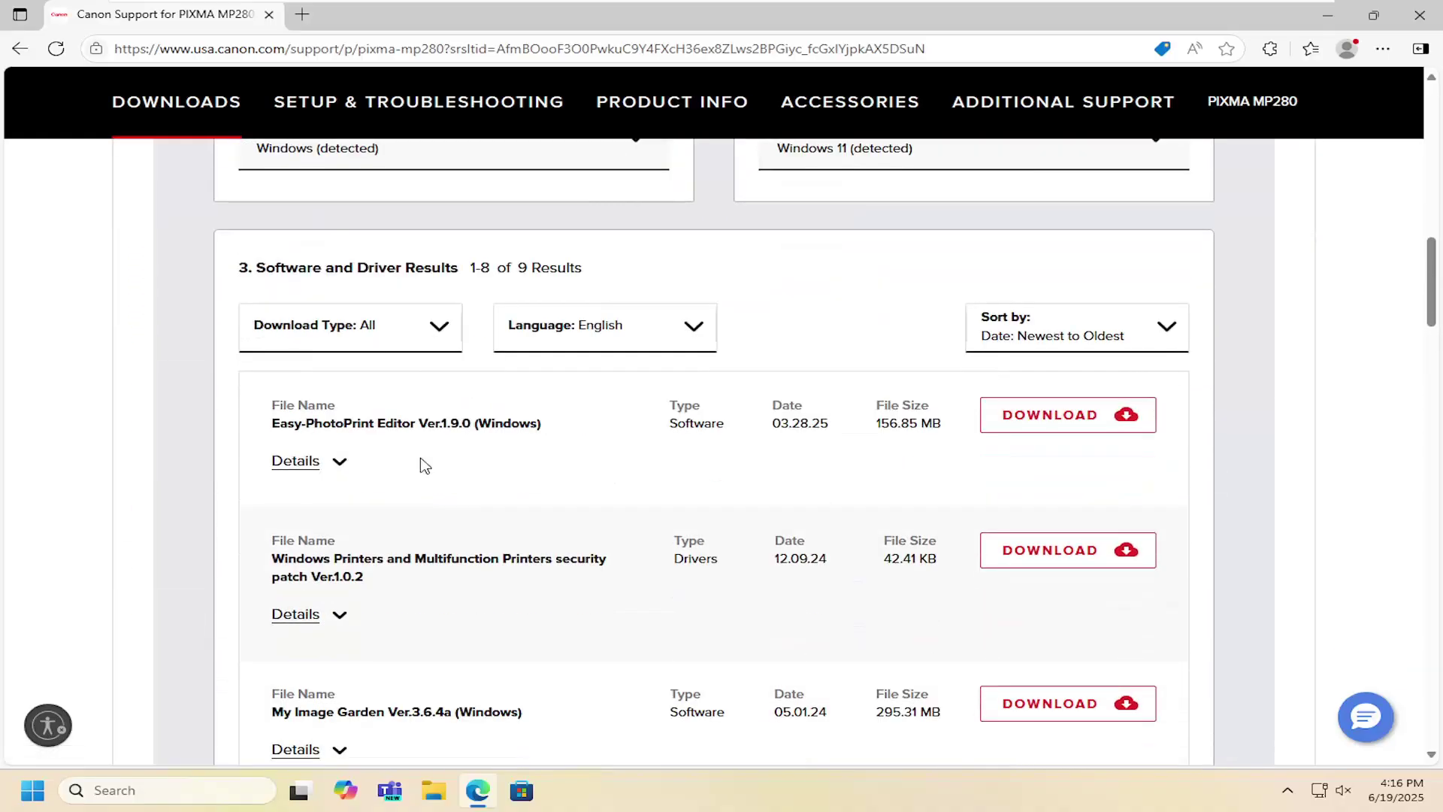
pyautogui.scroll(-2, 414, 458)
pyautogui.scroll(-3, 412, 458)
pyautogui.scroll(1, 360, 445)
pyautogui.scroll(-2, 362, 444)
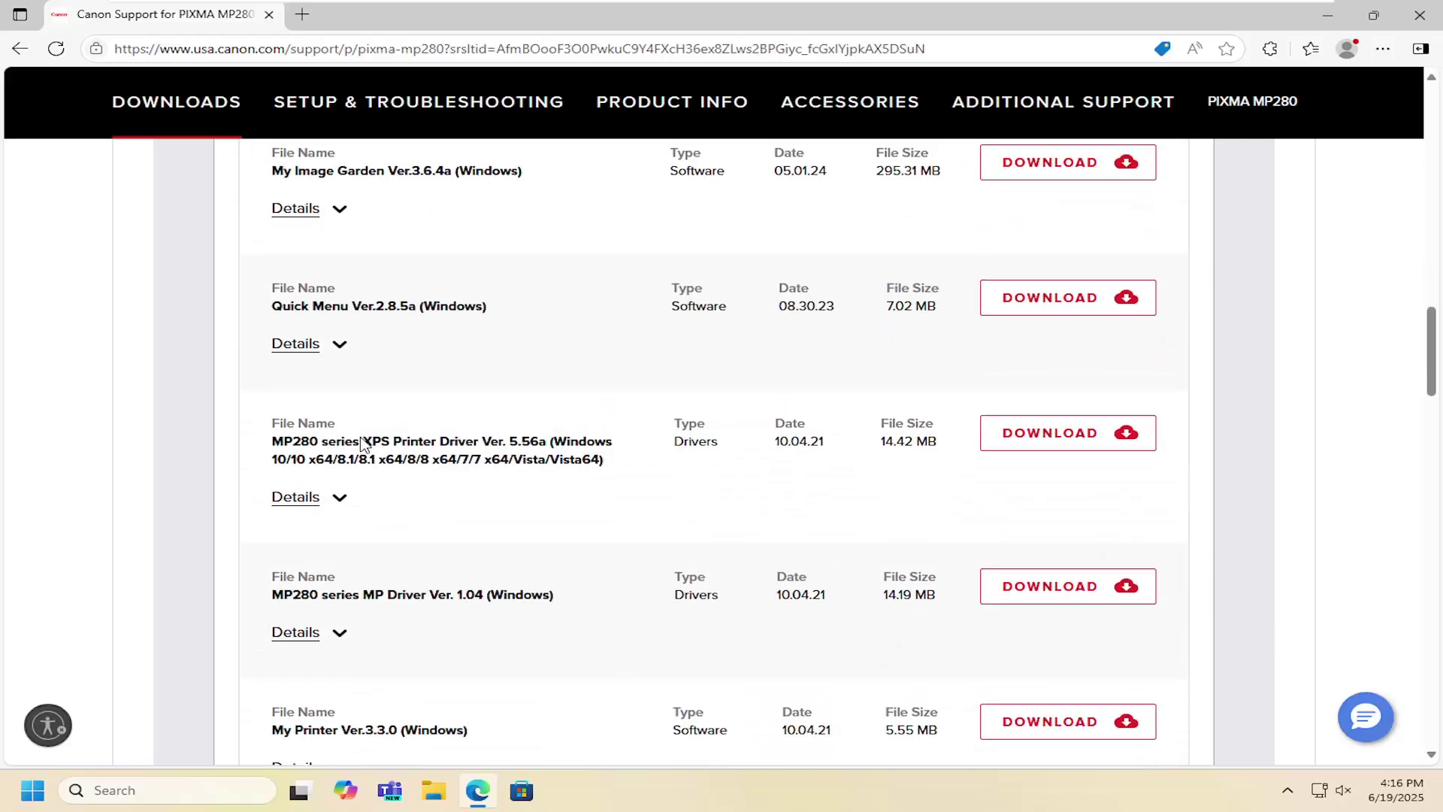
pyautogui.scroll(-2, 361, 444)
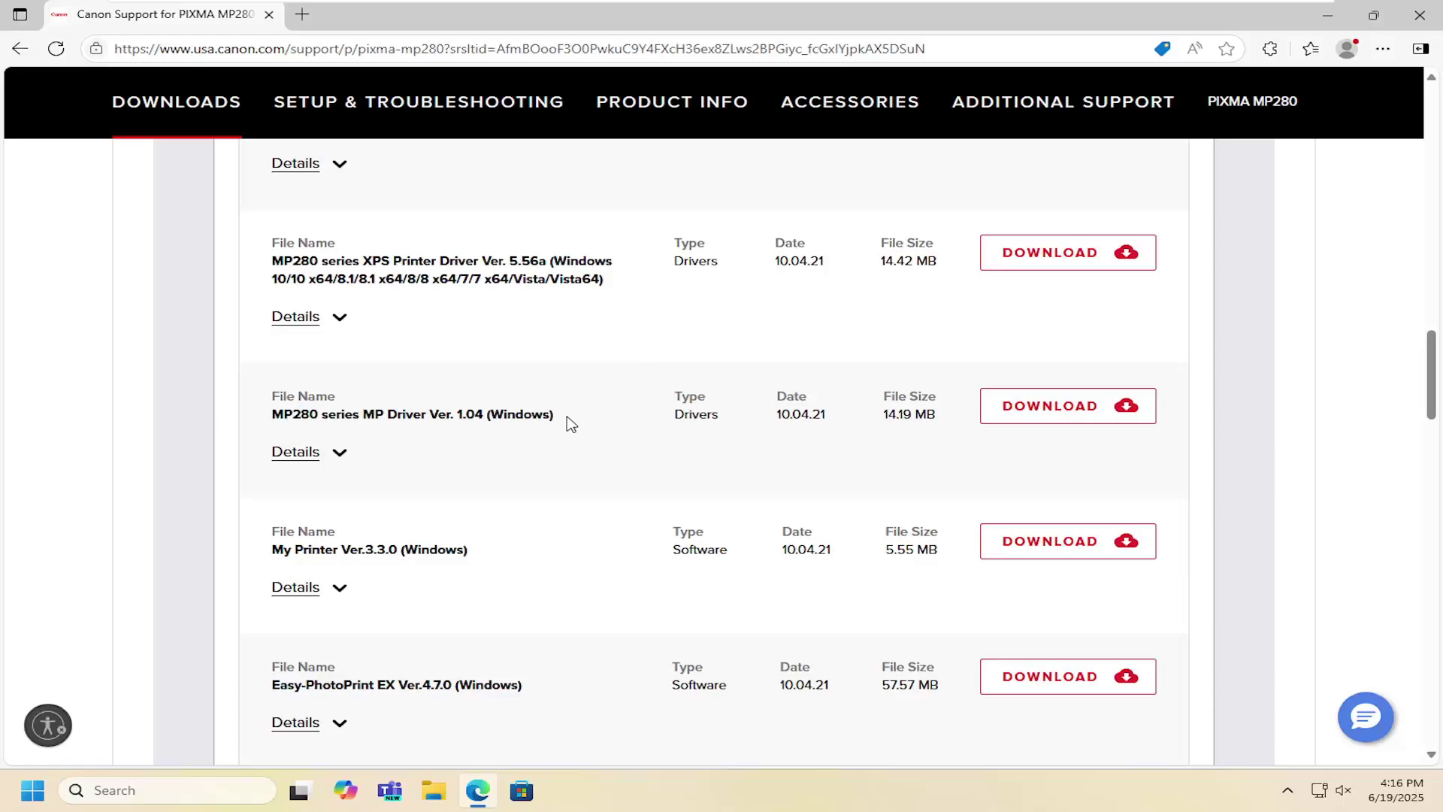
pyautogui.click(1069, 407)
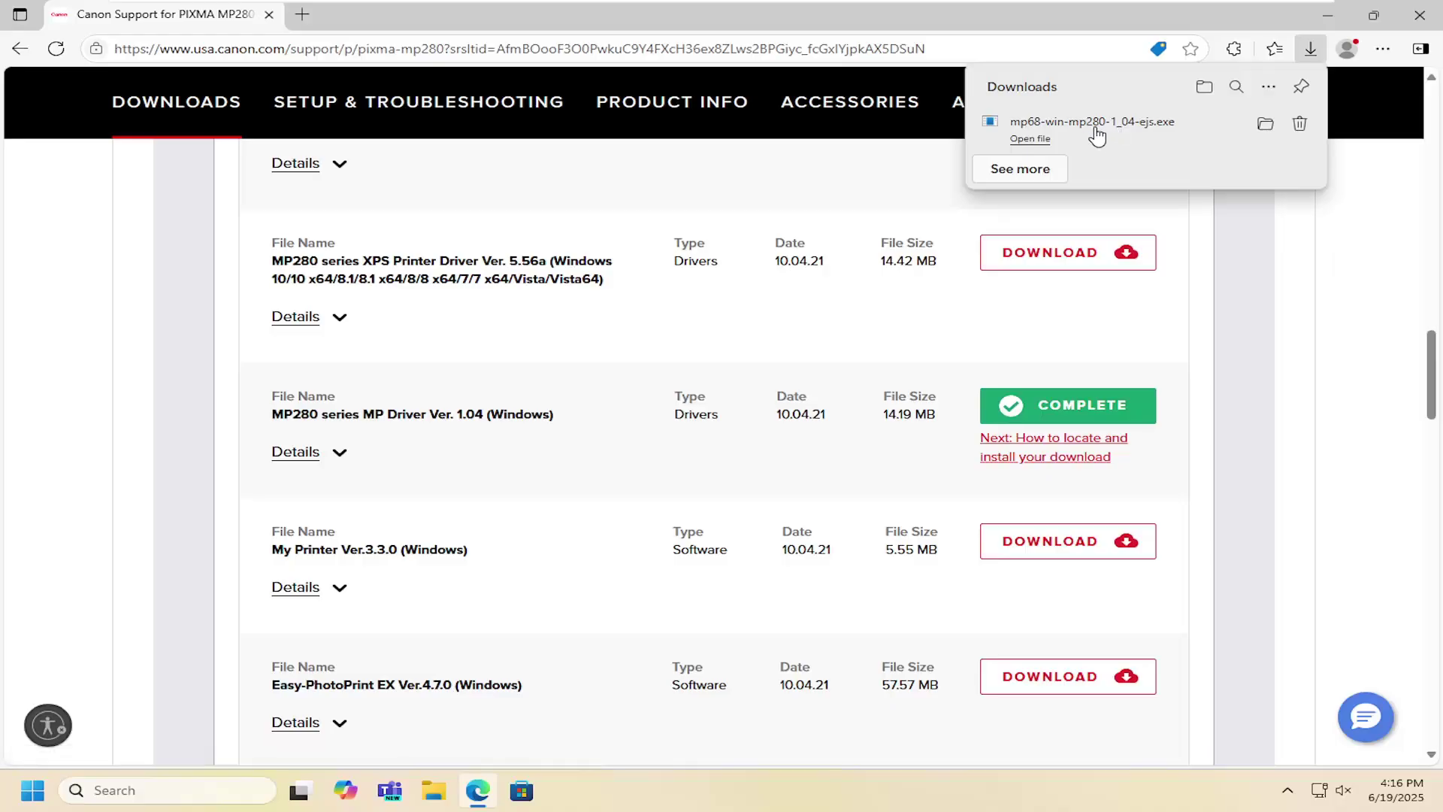
# - Launch the MP Driver installer with admin permission and proceed through welcome, residence and license screens
pyautogui.click(1049, 131)
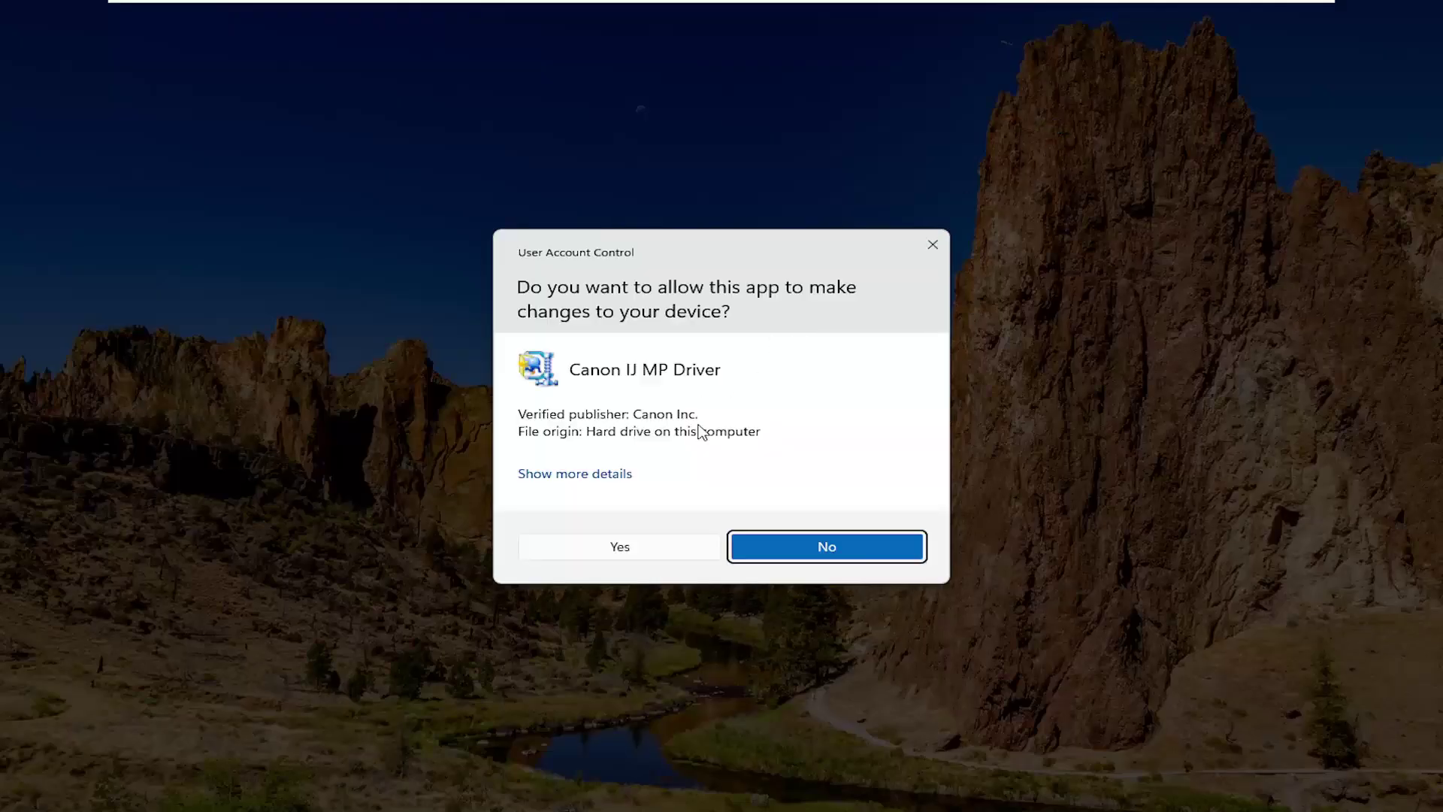
pyautogui.click(620, 551)
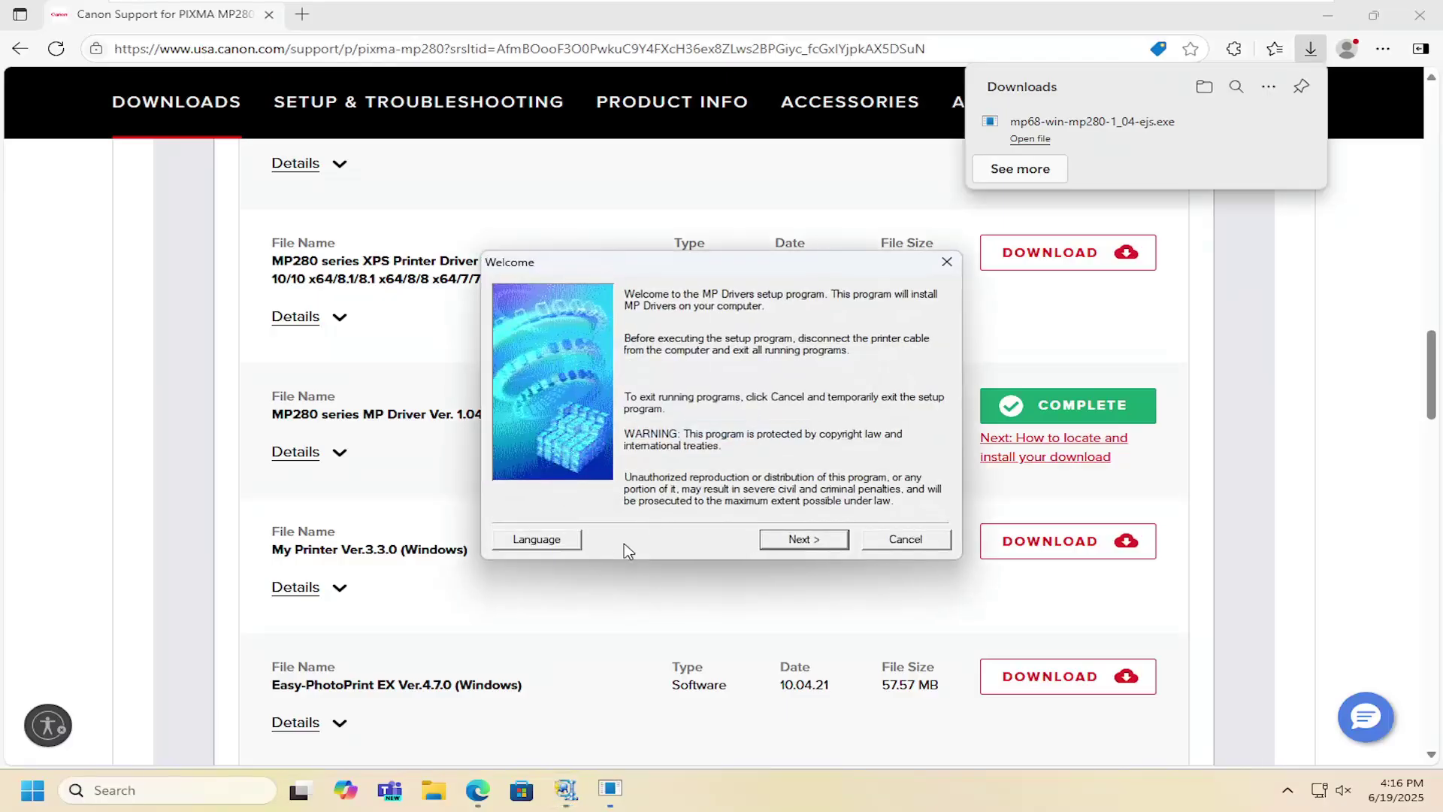
pyautogui.click(1330, 14)
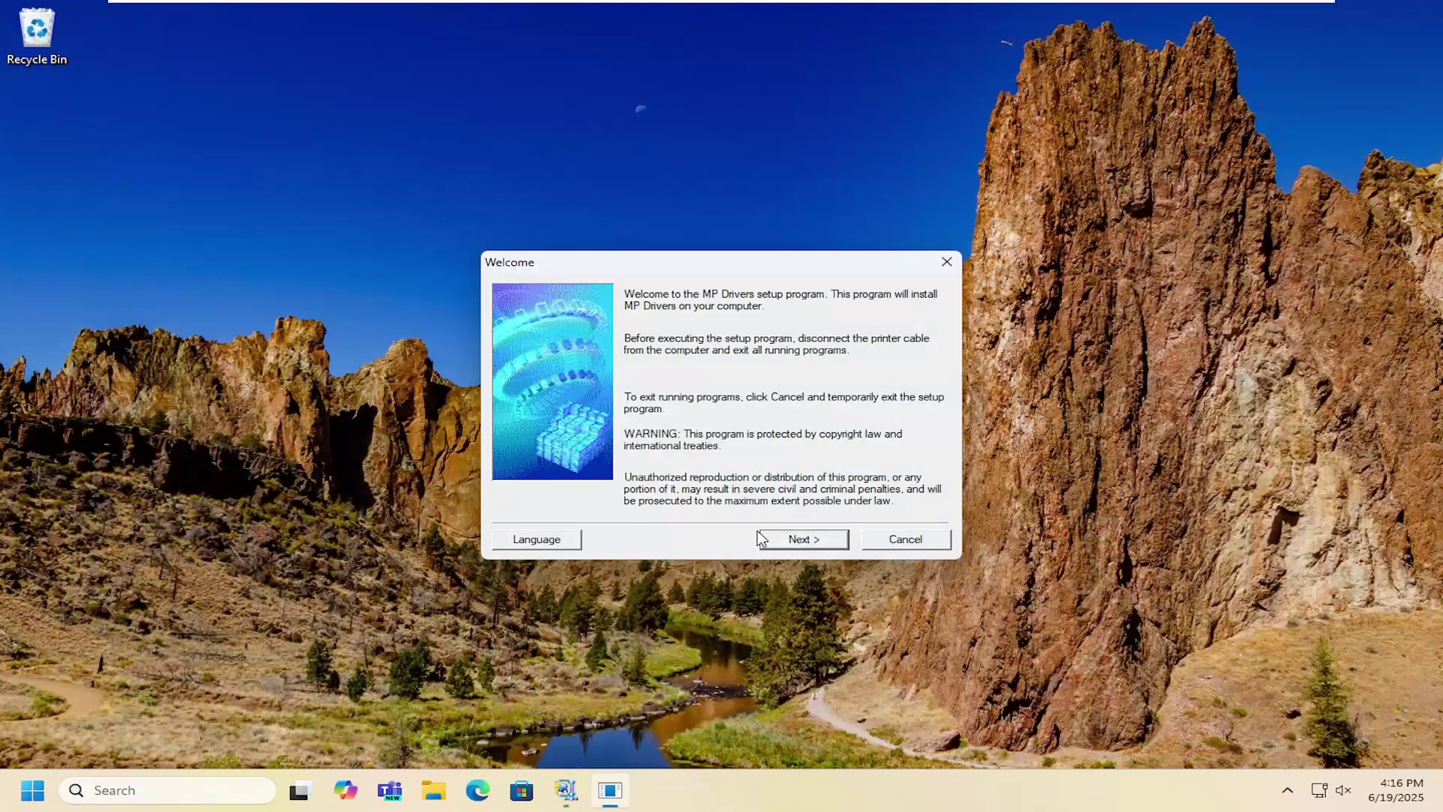
pyautogui.click(793, 539)
pyautogui.click(793, 540)
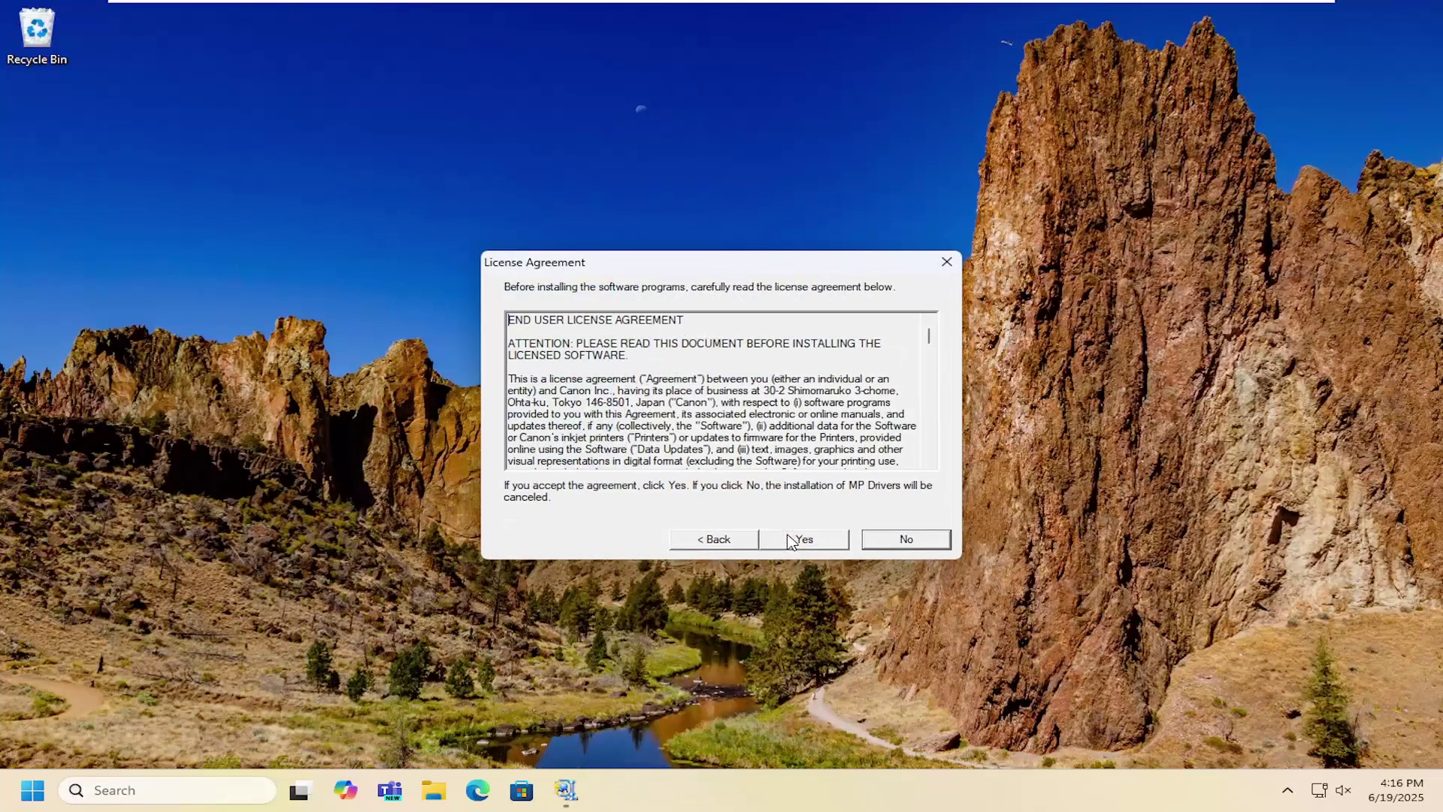
pyautogui.click(793, 541)
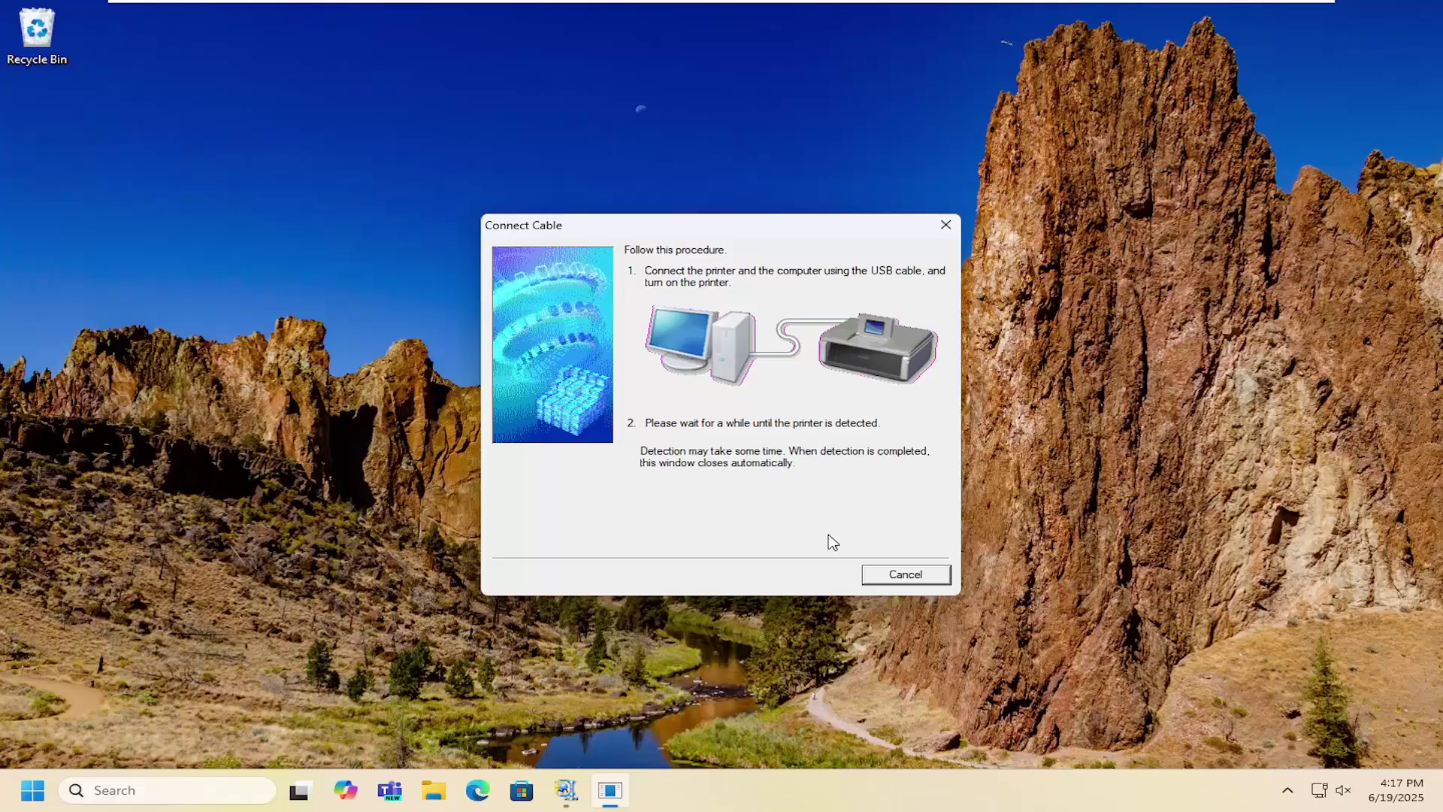
# - Cancel the installation at the Connect Cable step, confirm, and finish the setup
pyautogui.click(895, 571)
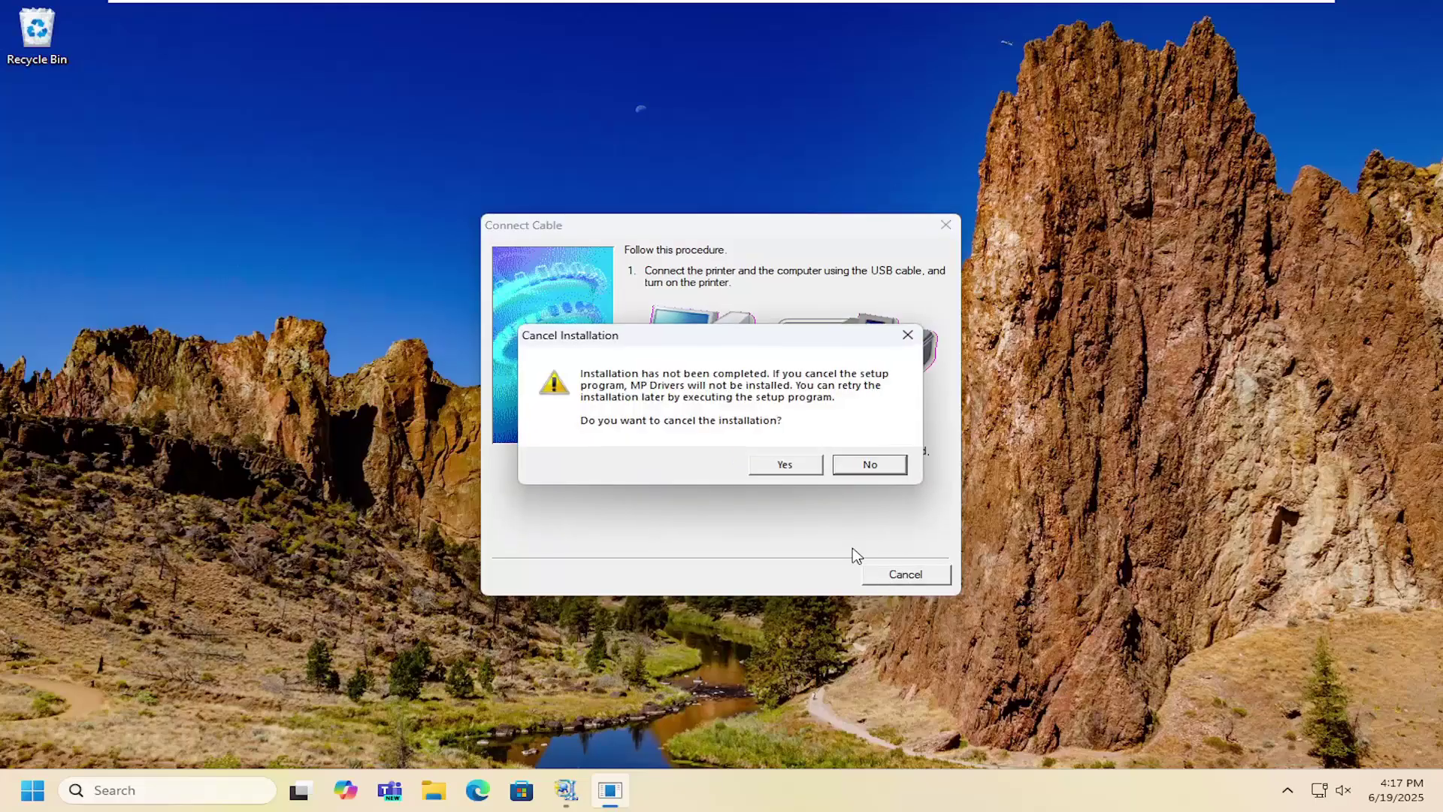
pyautogui.click(775, 466)
pyautogui.click(906, 539)
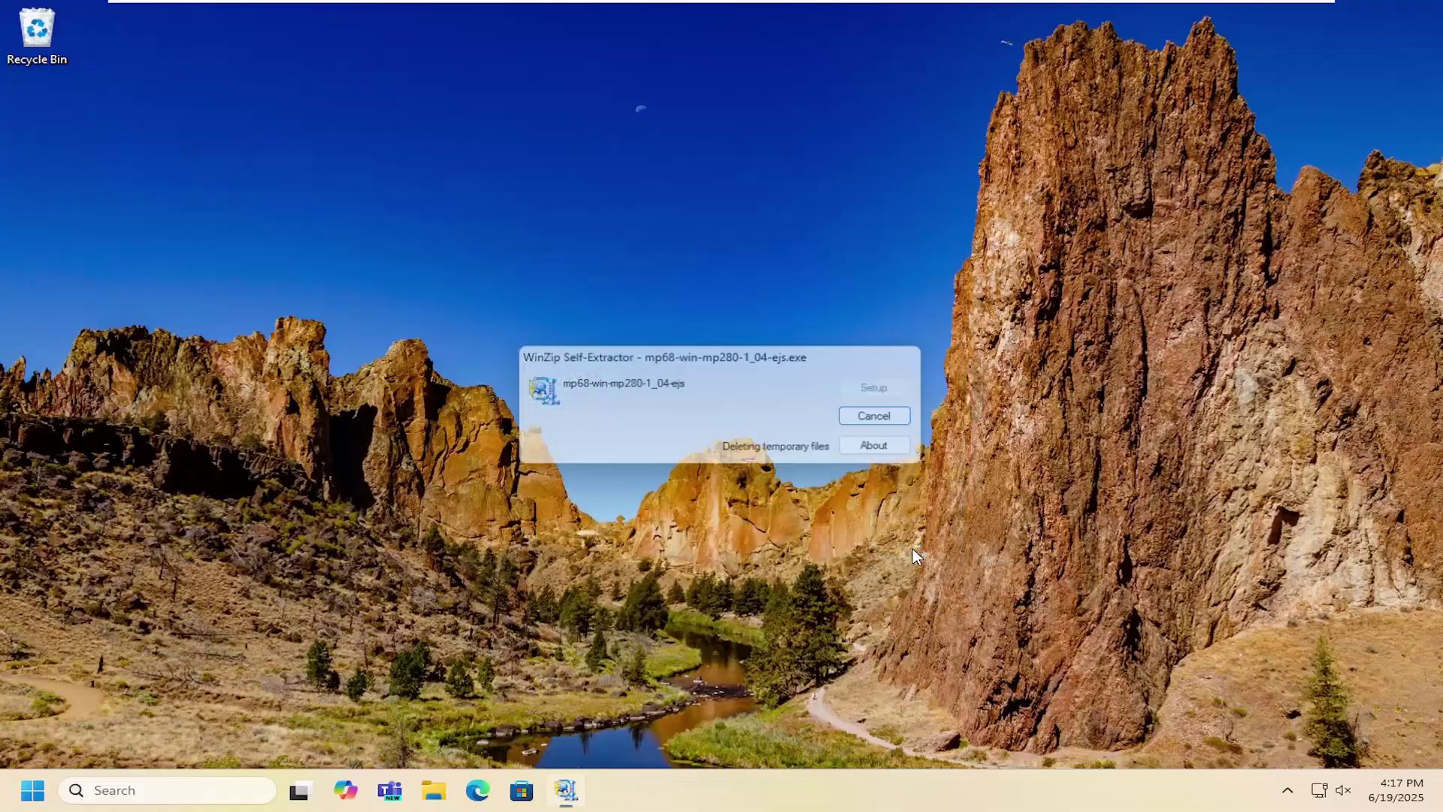